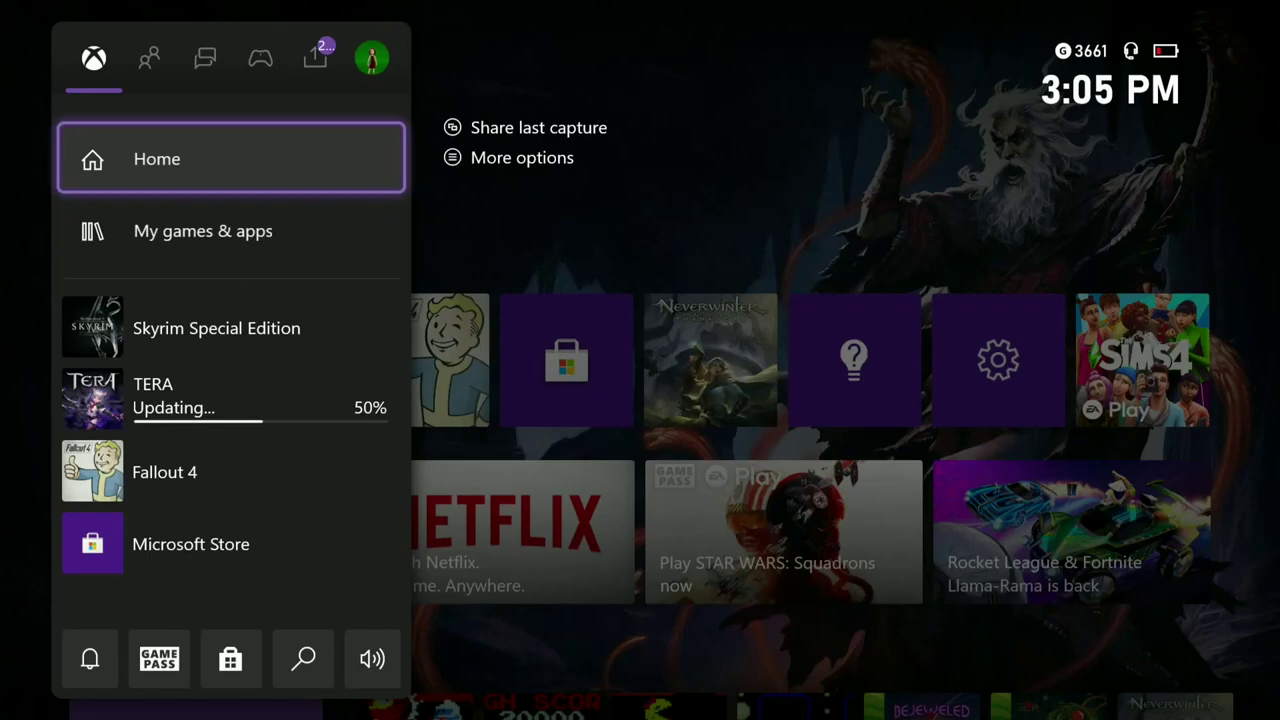
Bring up the game options for Skyrim Special Edition from the Xbox guide
key("Down")
key("Down")
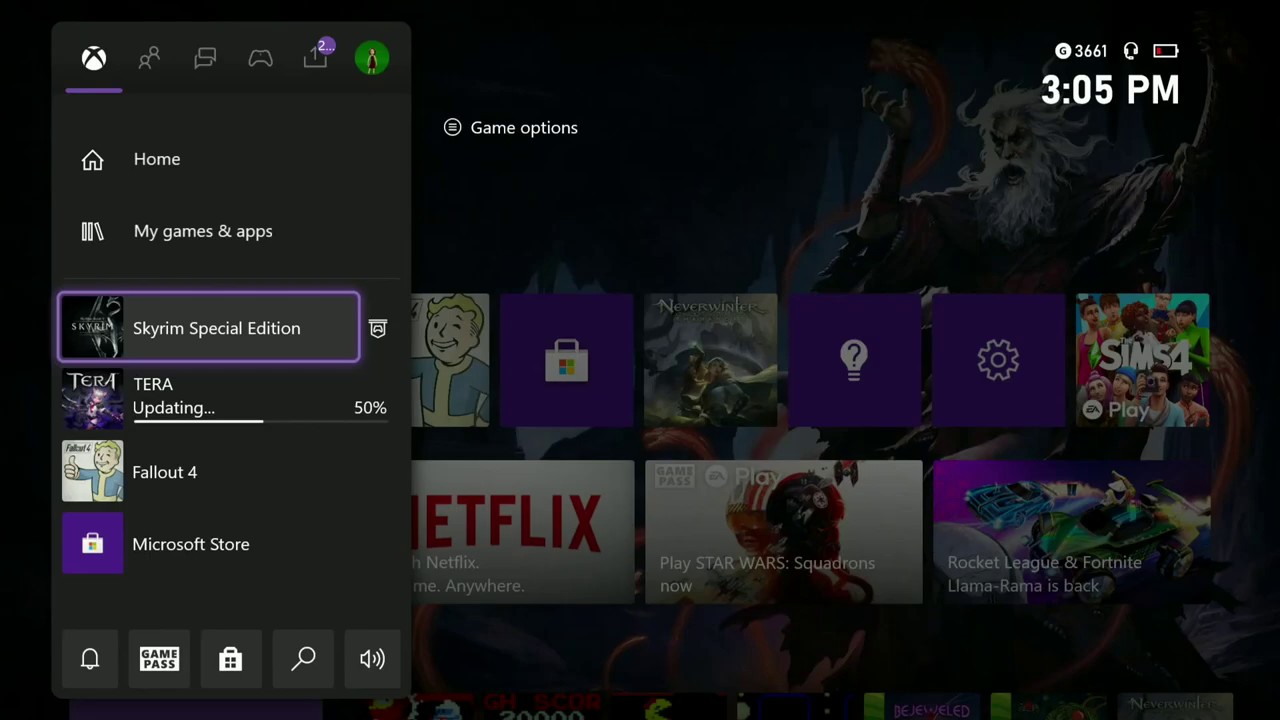
key("Up")
key("Up")
key("Down")
key("Down")
key("Menu")
key("Escape")
key("Menu")
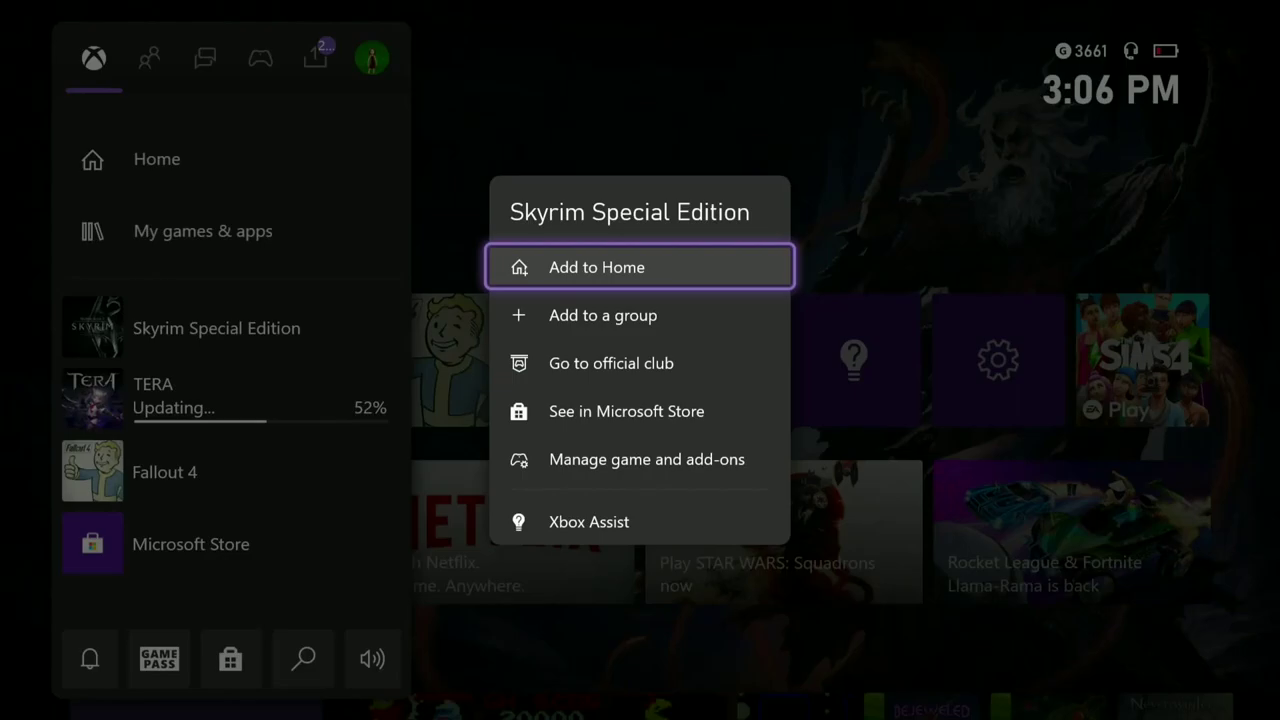
Open the game and add-ons management page for Skyrim Special Edition
key("Down")
key("Down")
key("Down")
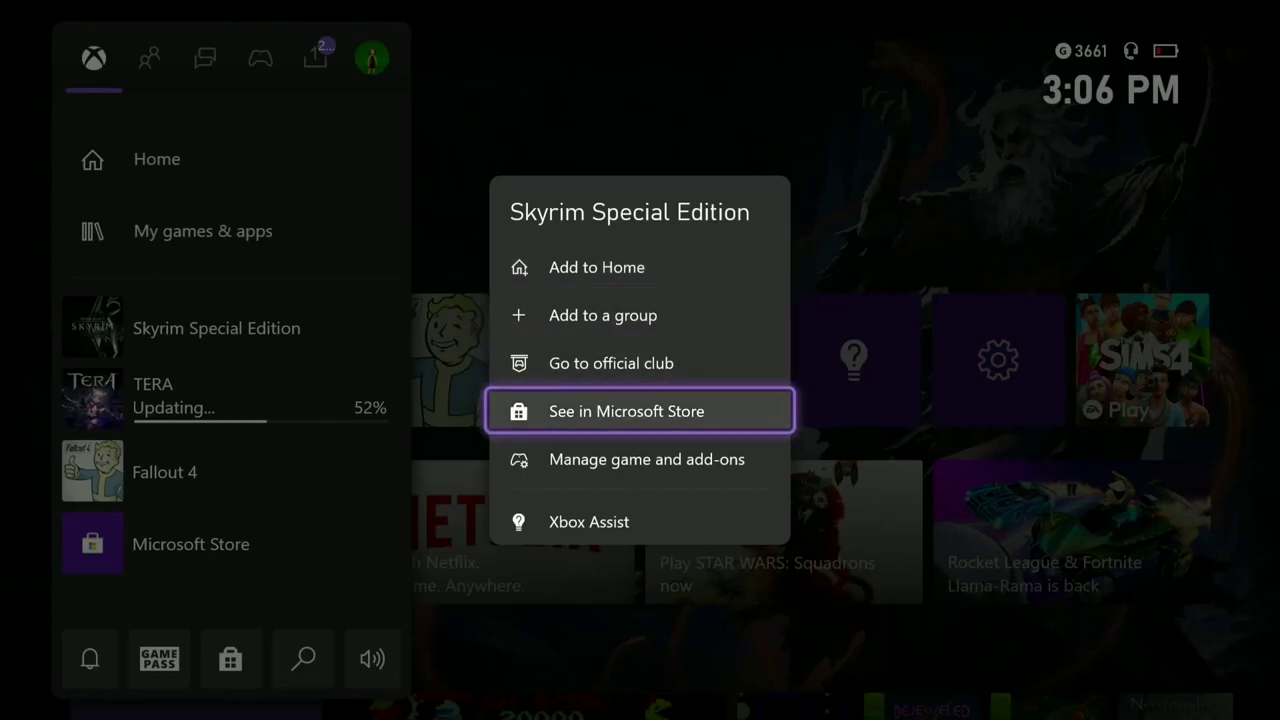
key("Down")
key("Up")
key("Up")
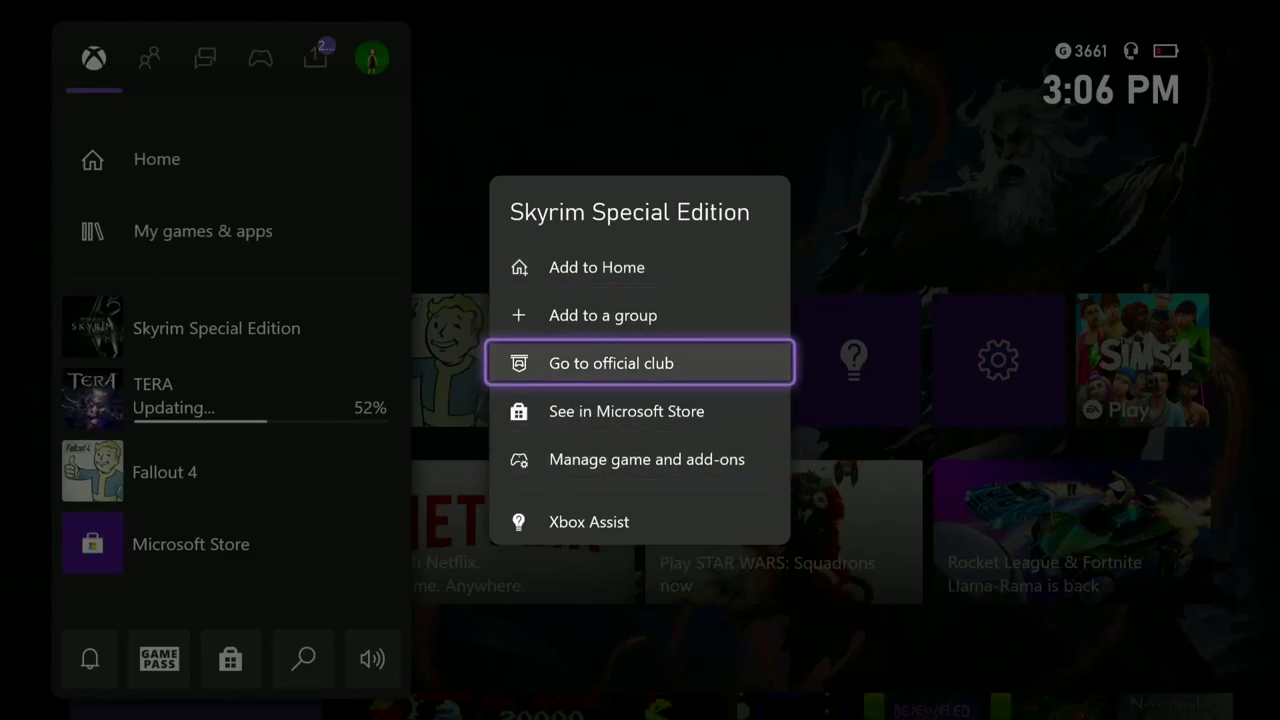
key("Down")
key("Down")
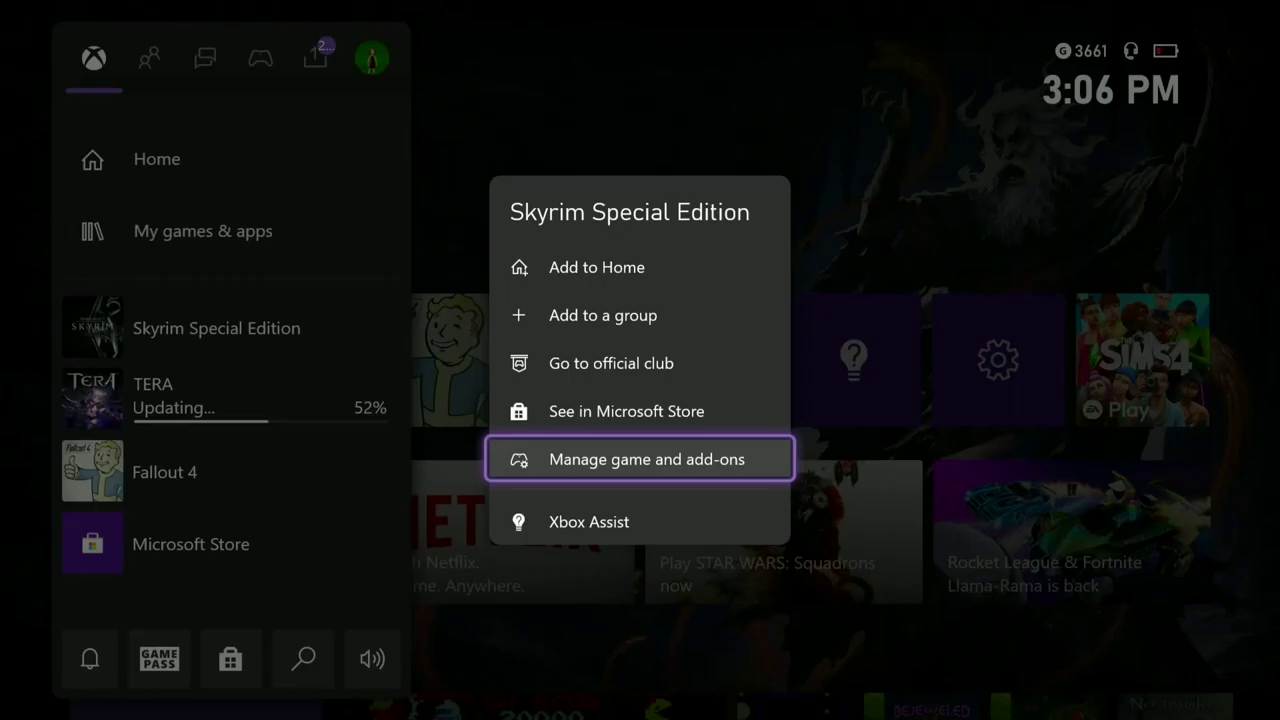
key("Return")
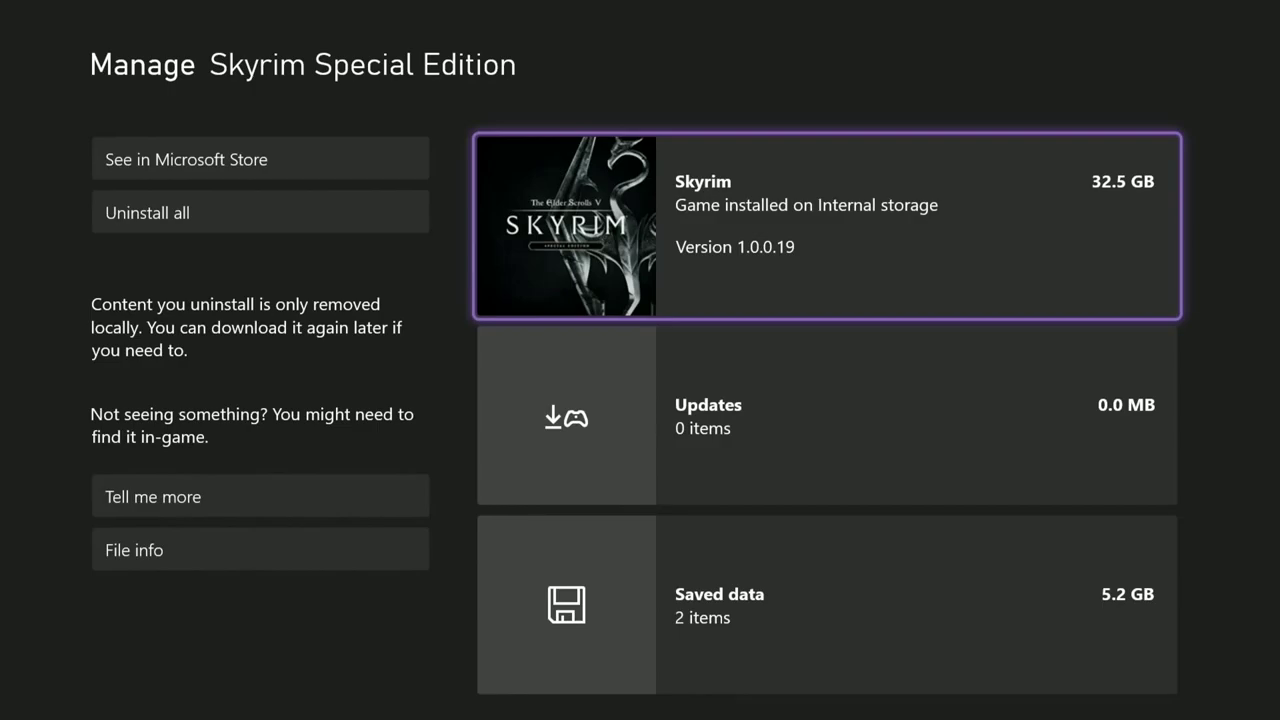
Open the saved data list of Skyrim Special Edition from its management page
key("Down")
key("Up")
key("Down")
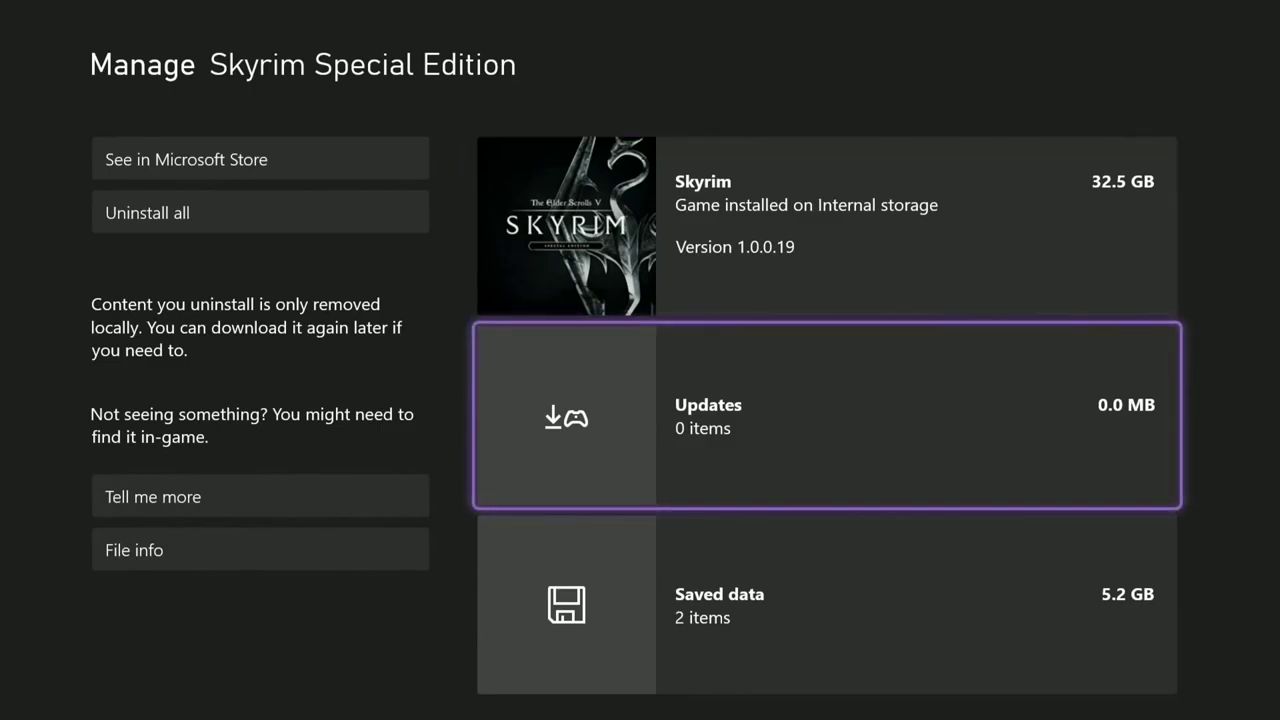
key("Down")
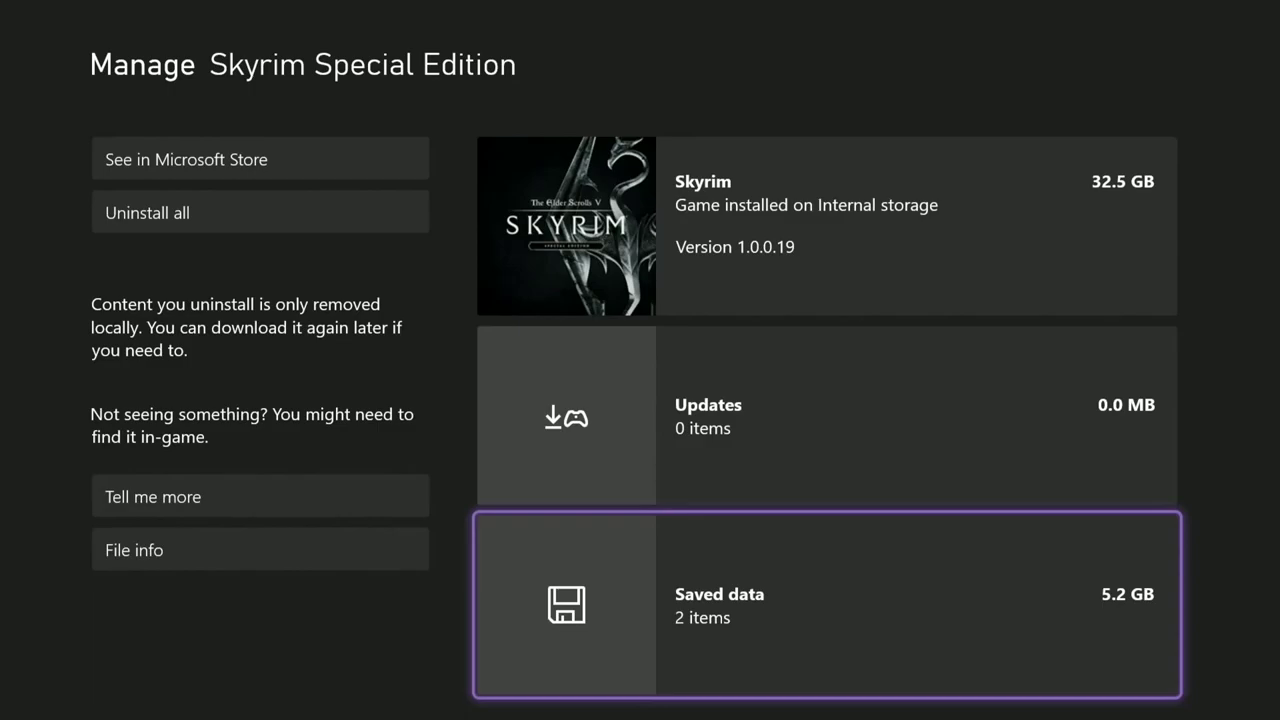
key("Up")
key("Down")
key("Return")
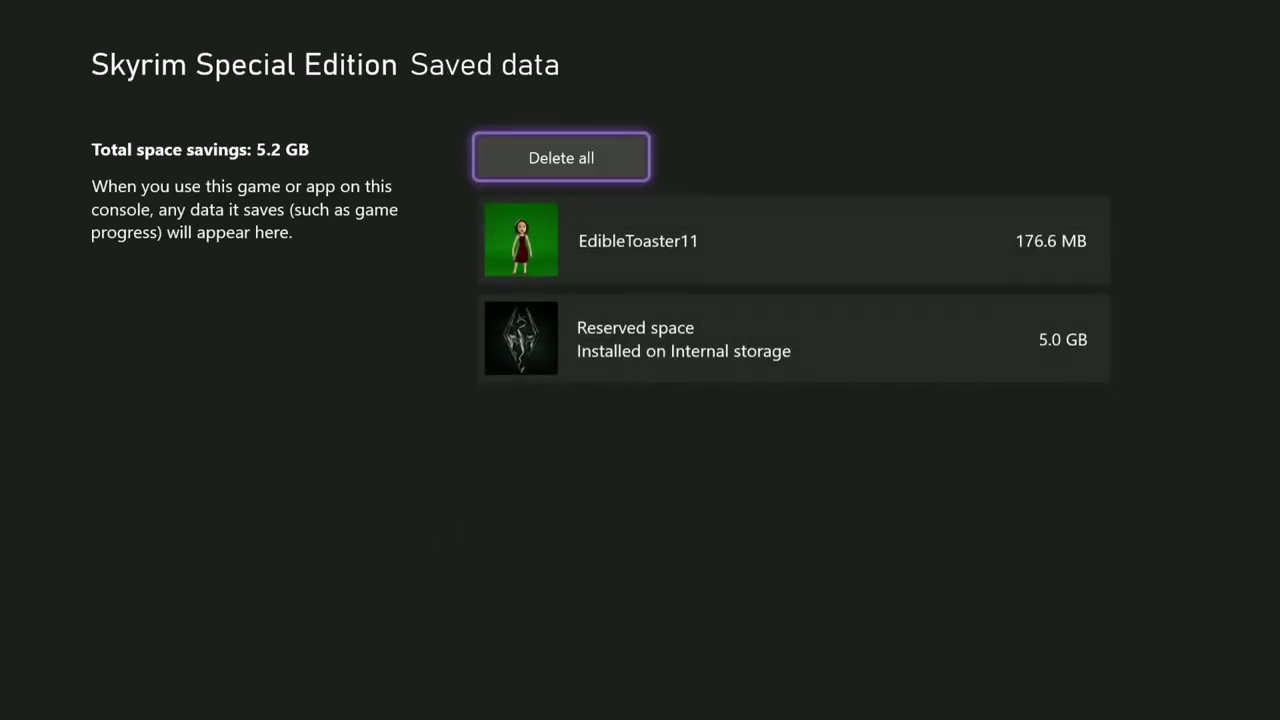
Examine the choices for clearing Skyrim's reserved space on internal storage, and cancel without clearing it
key("Down")
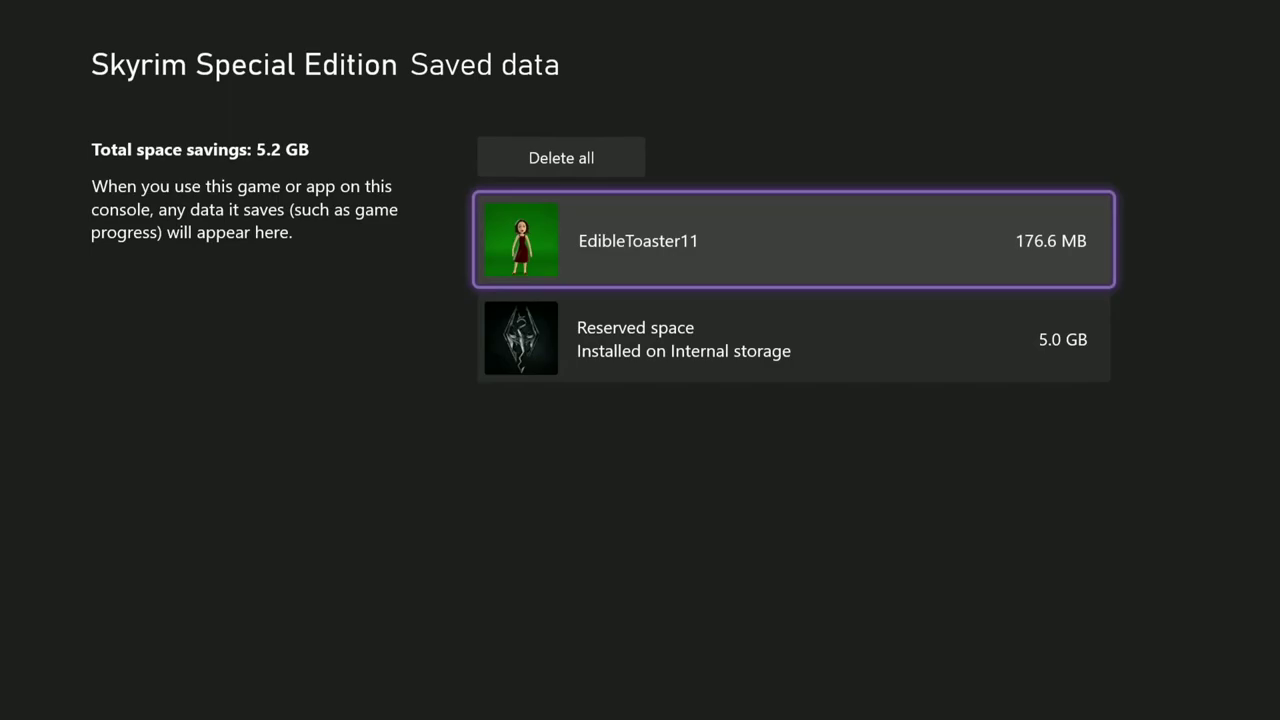
key("Down")
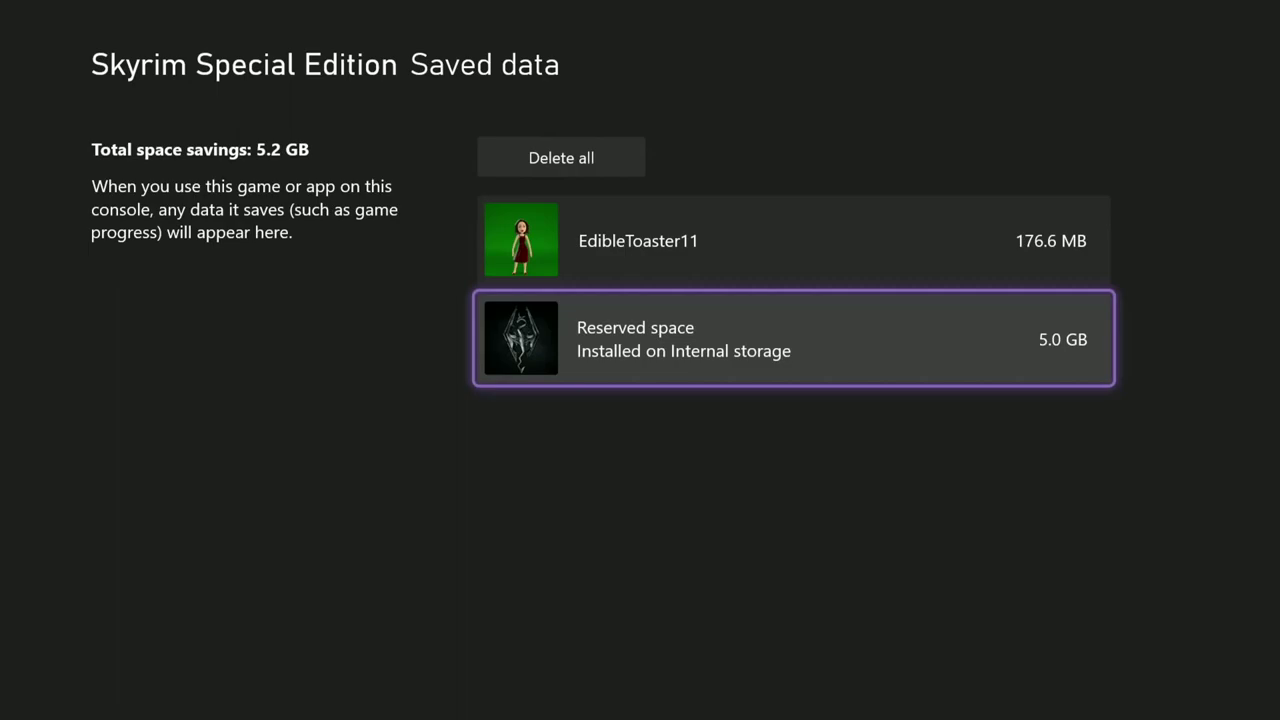
key("Up")
key("Down")
key("Return")
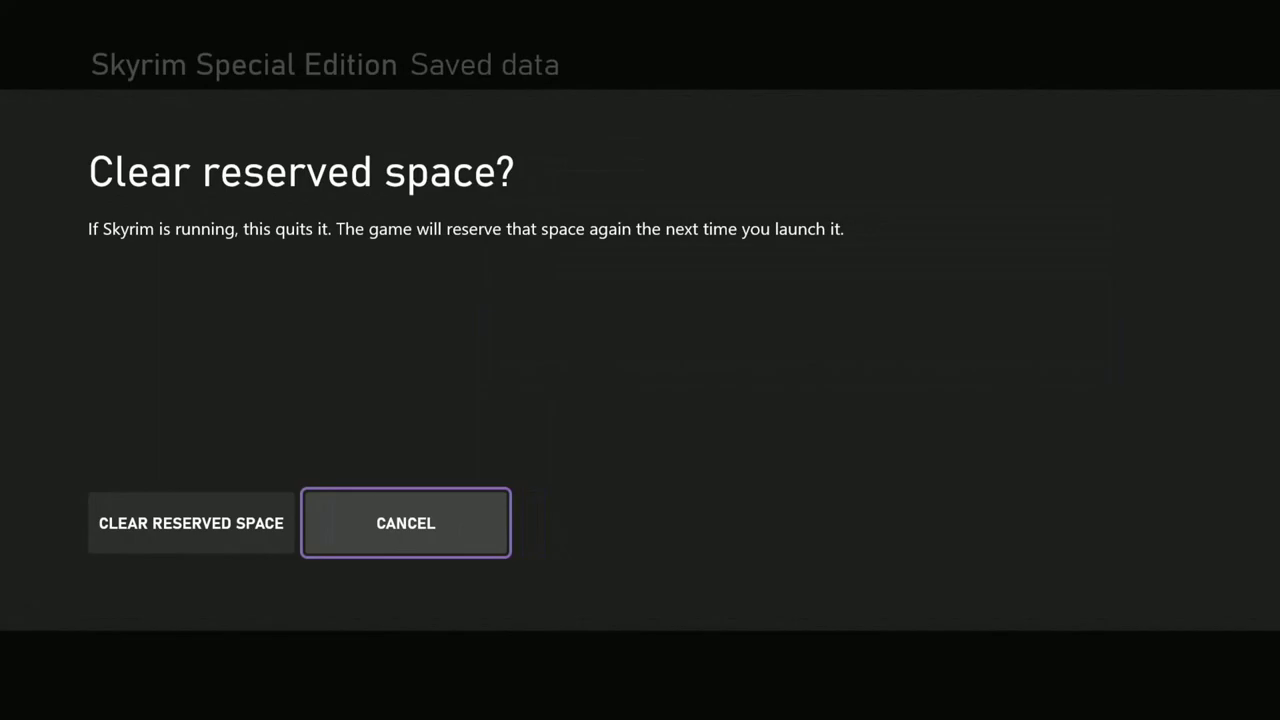
key("Left")
key("Right")
key("Left")
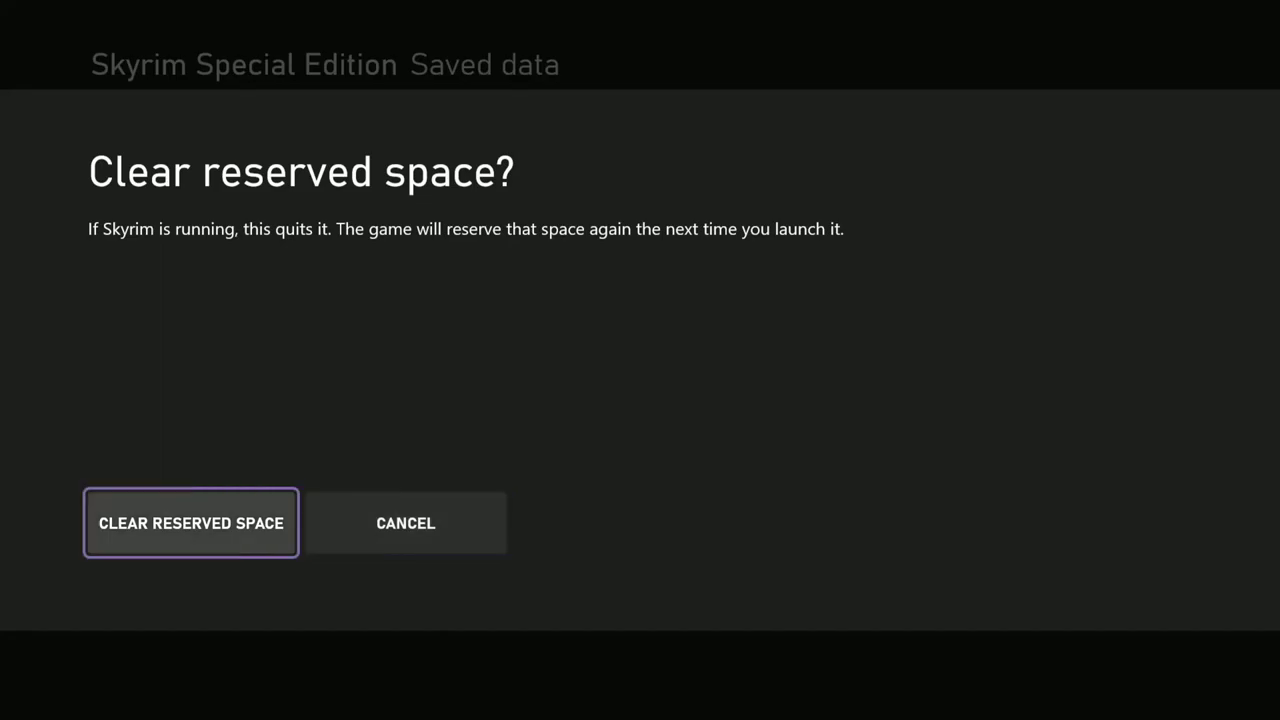
key("Right")
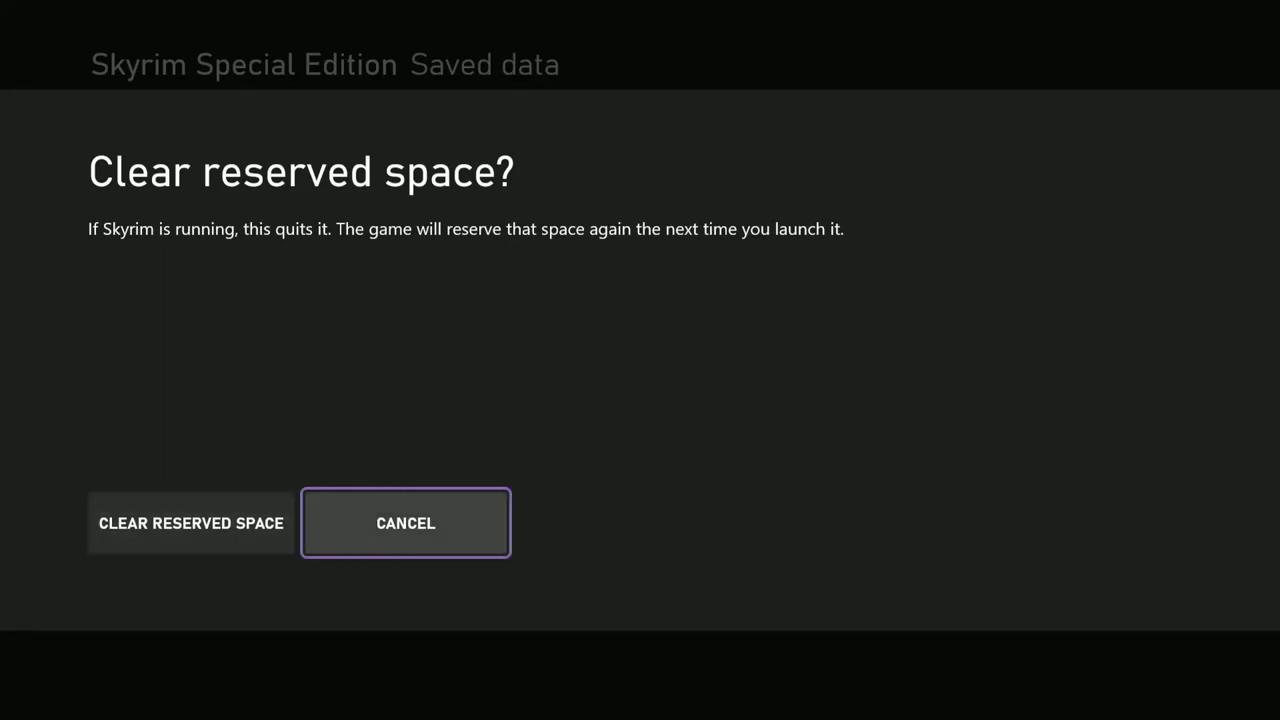
key("Left")
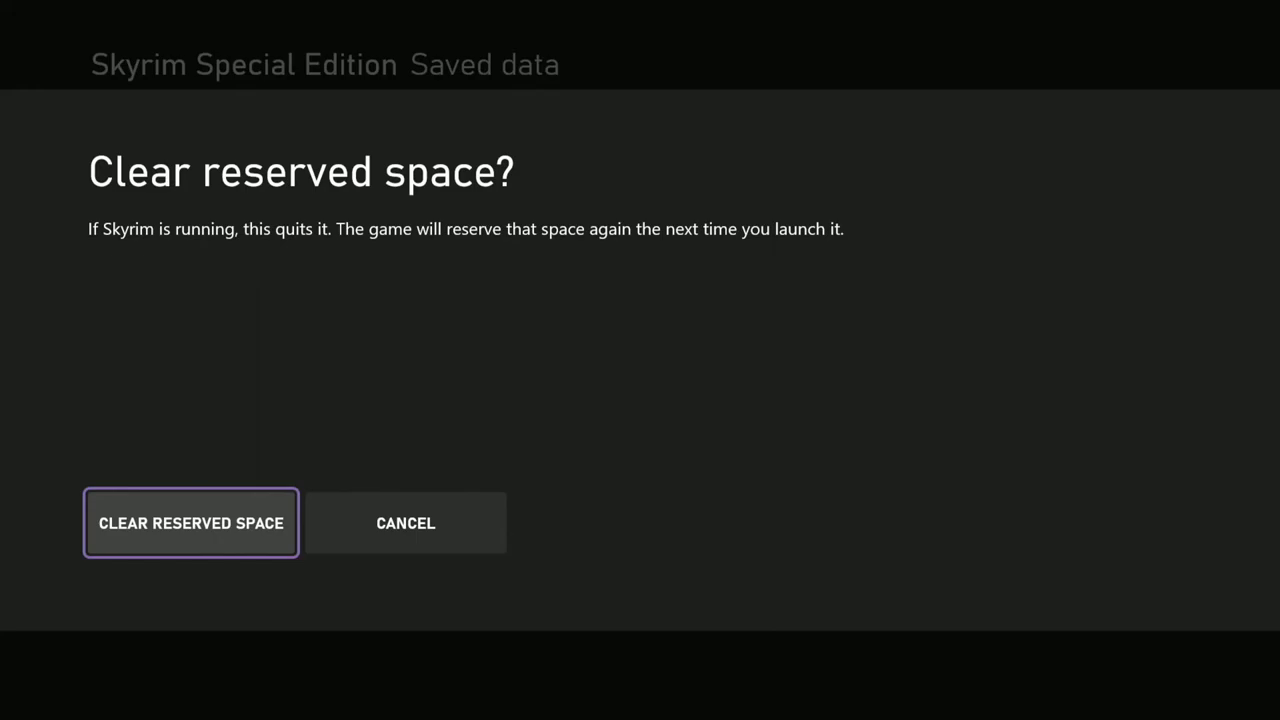
key("Right")
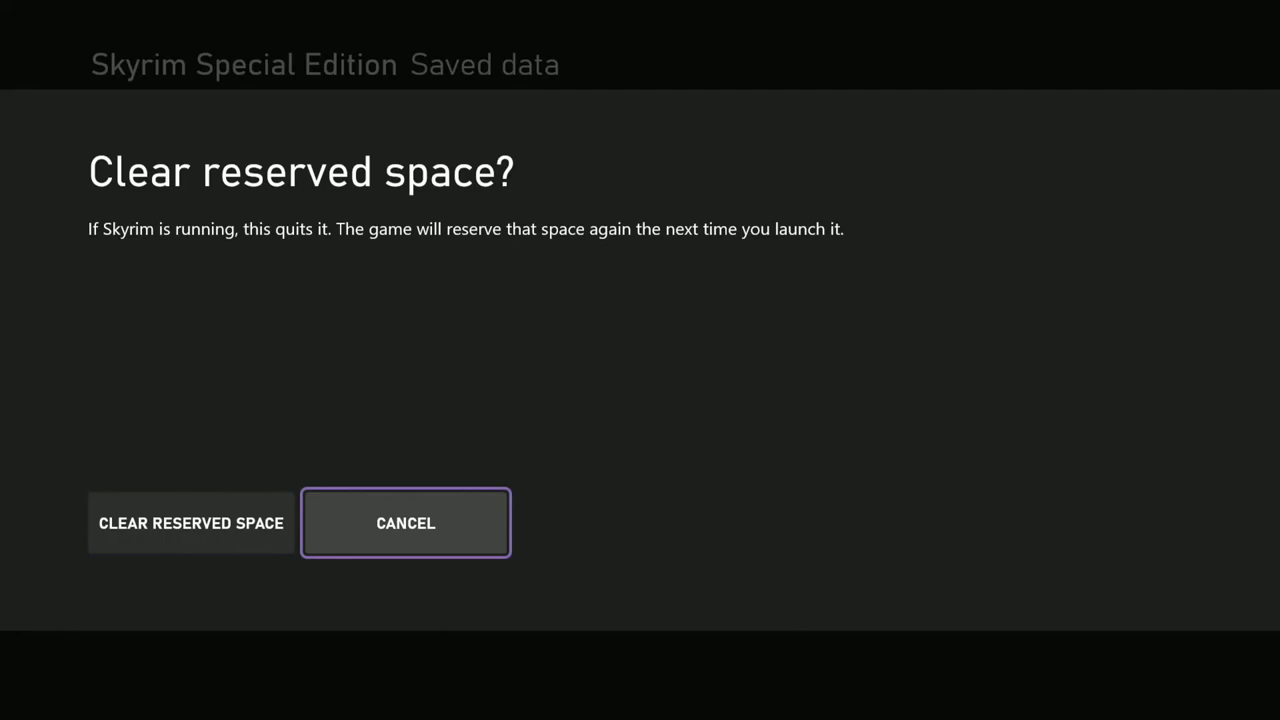
key("Return")
Examine the console-only and everywhere deletion choices for the player profile's Skyrim saved data, and cancel the deletion
key("Up")
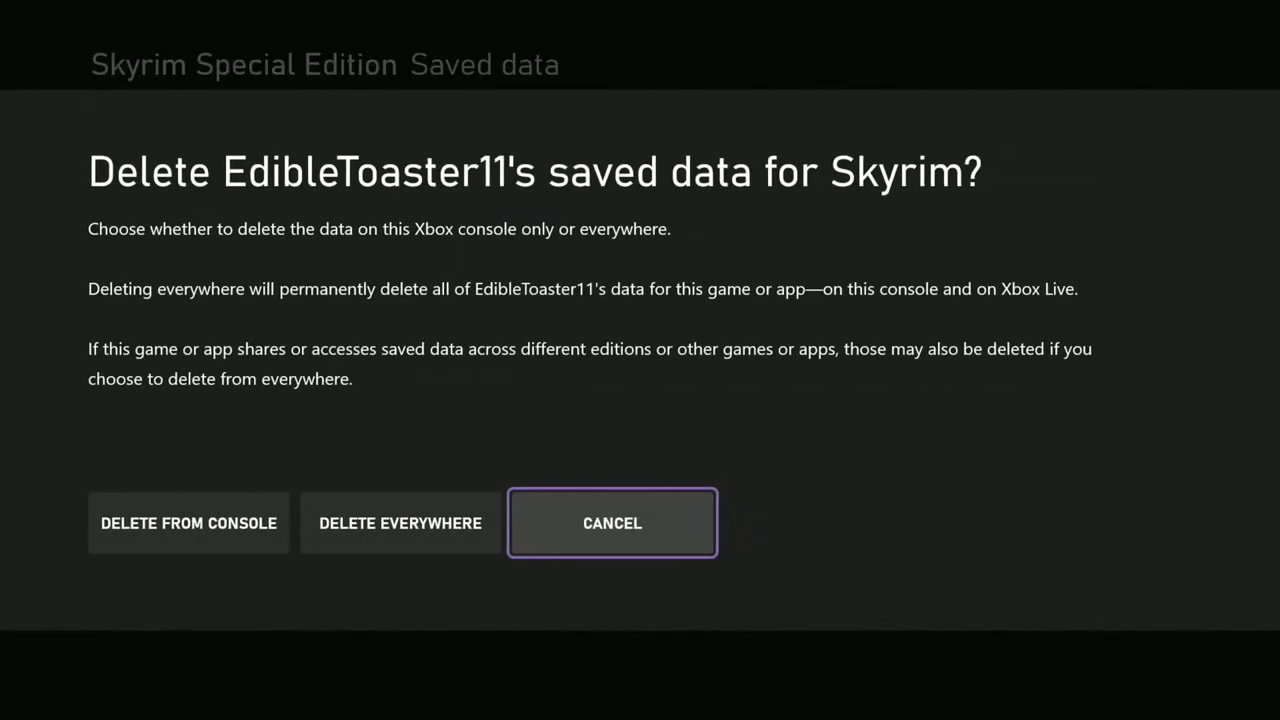
key("Left")
key("Left")
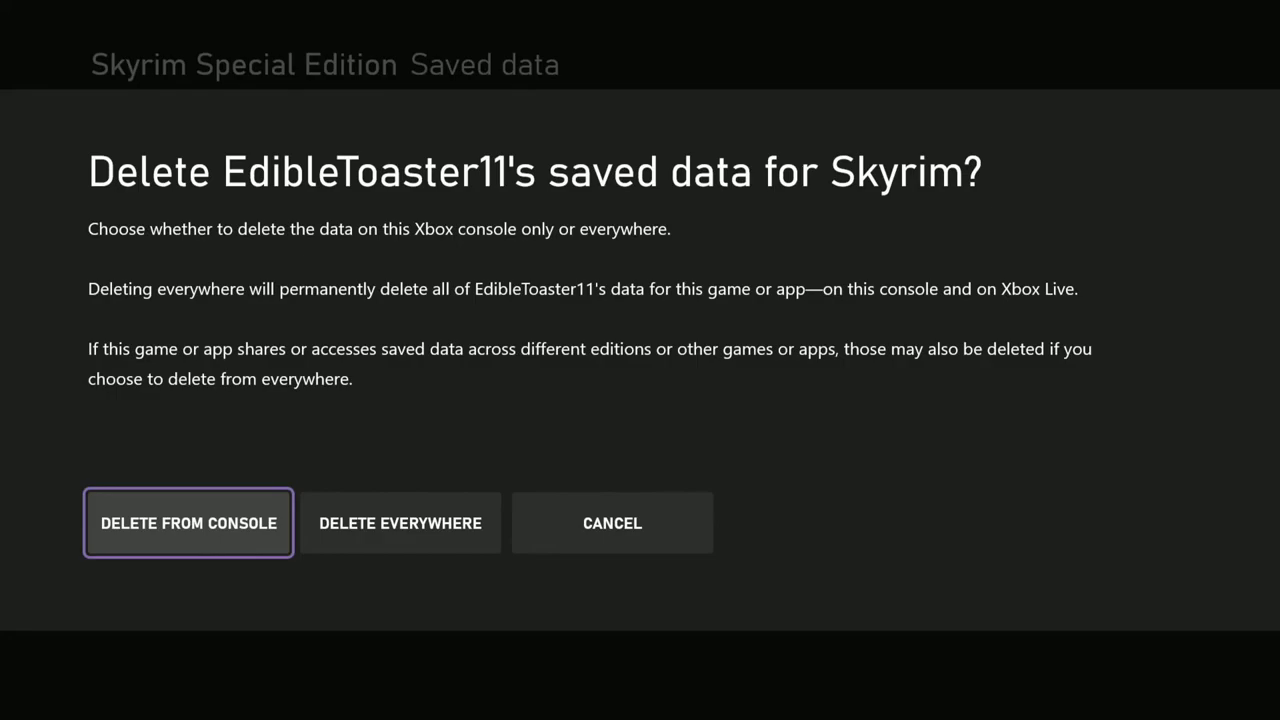
key("Right")
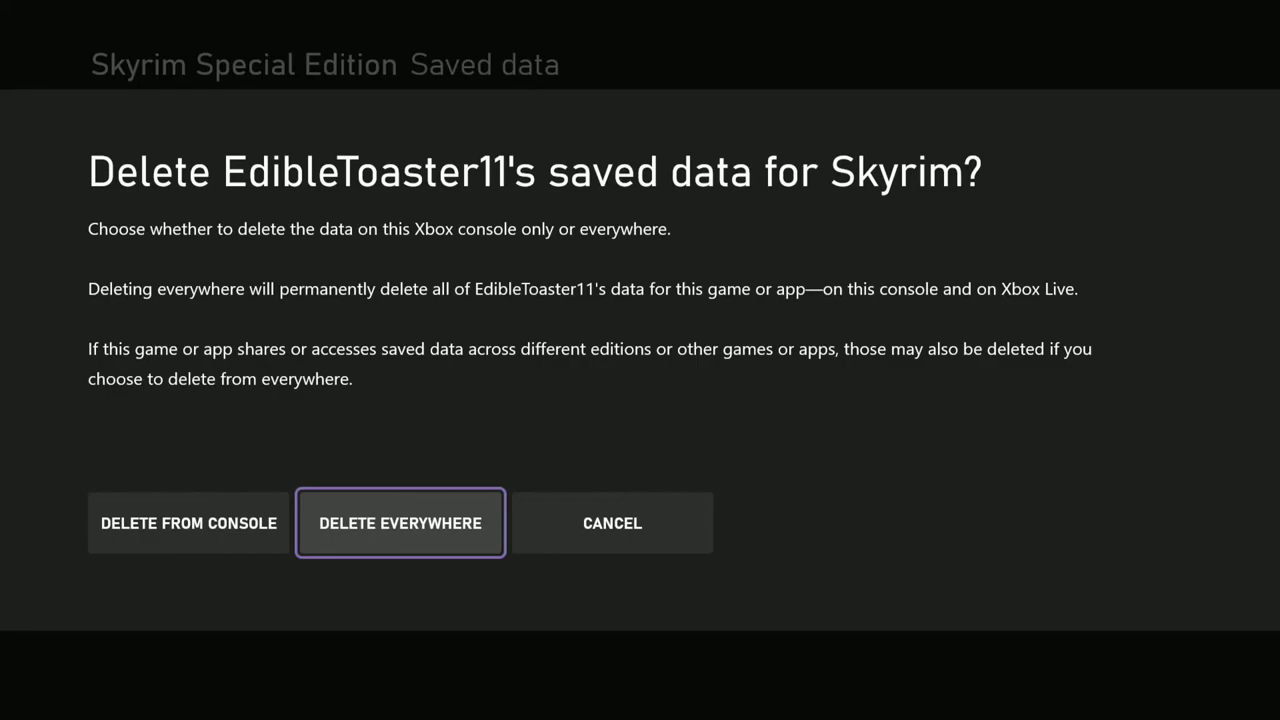
key("Right")
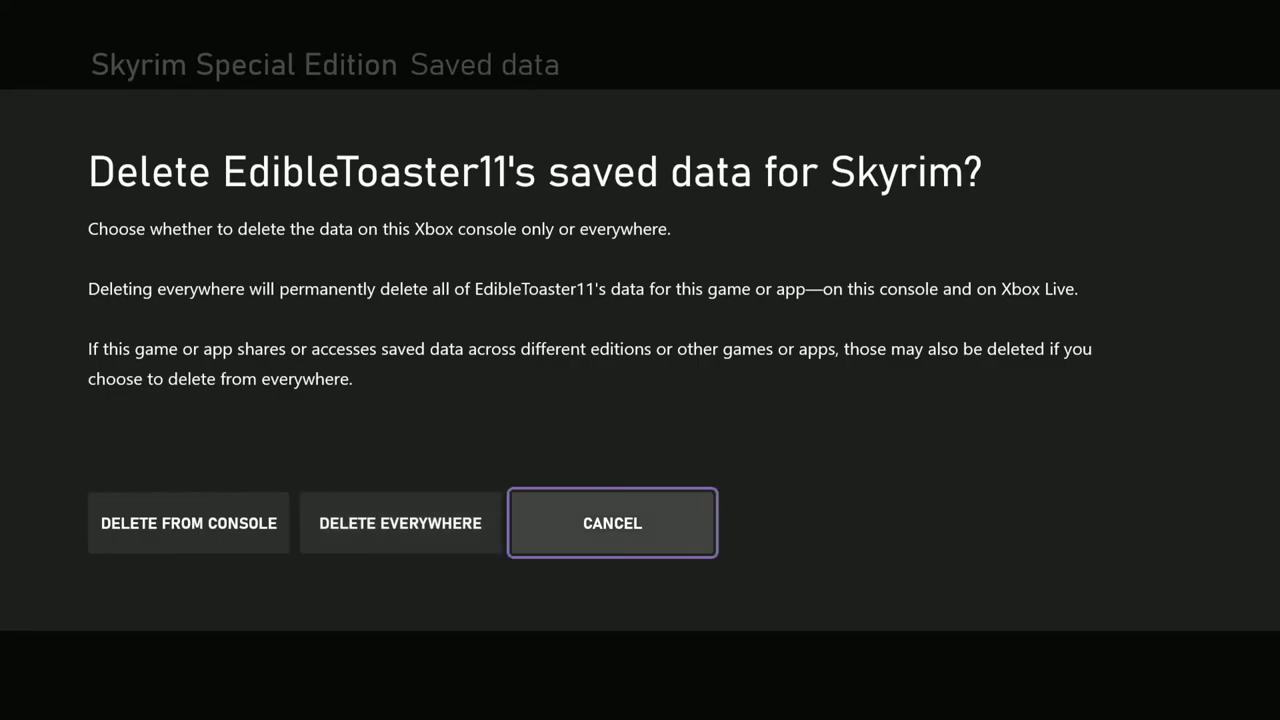
key("Return")
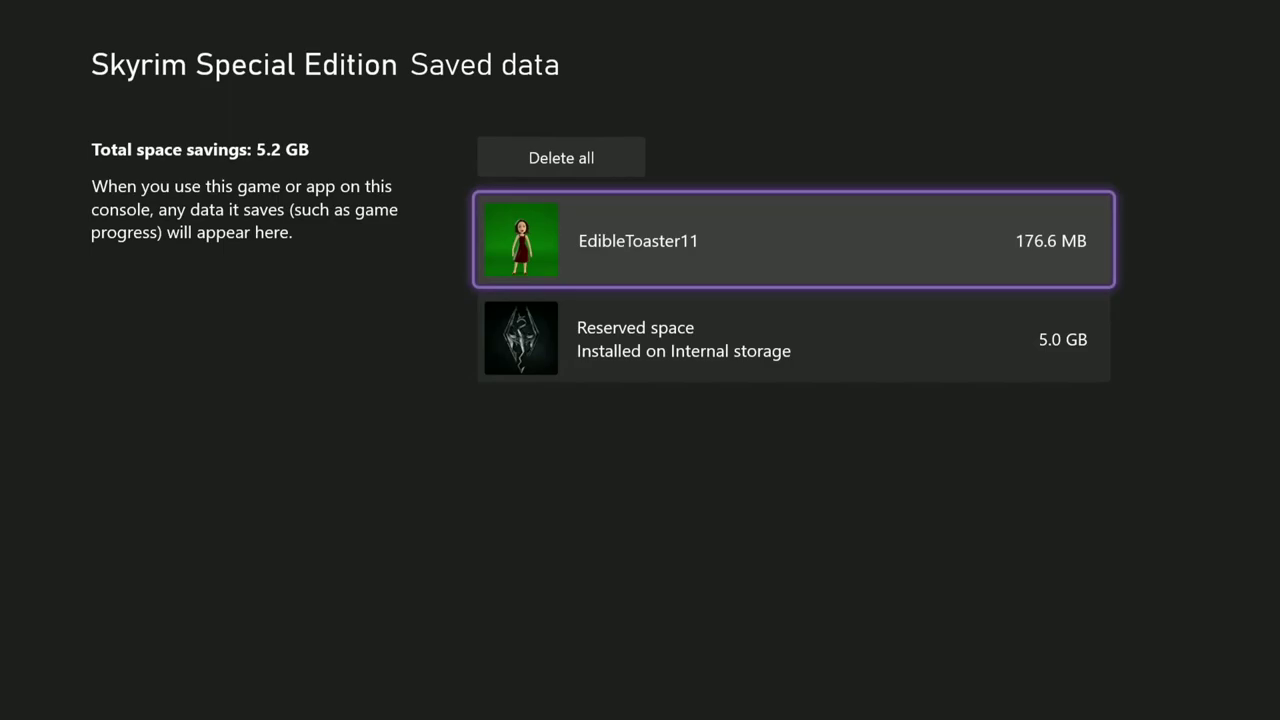
key("Down")
key("Up")
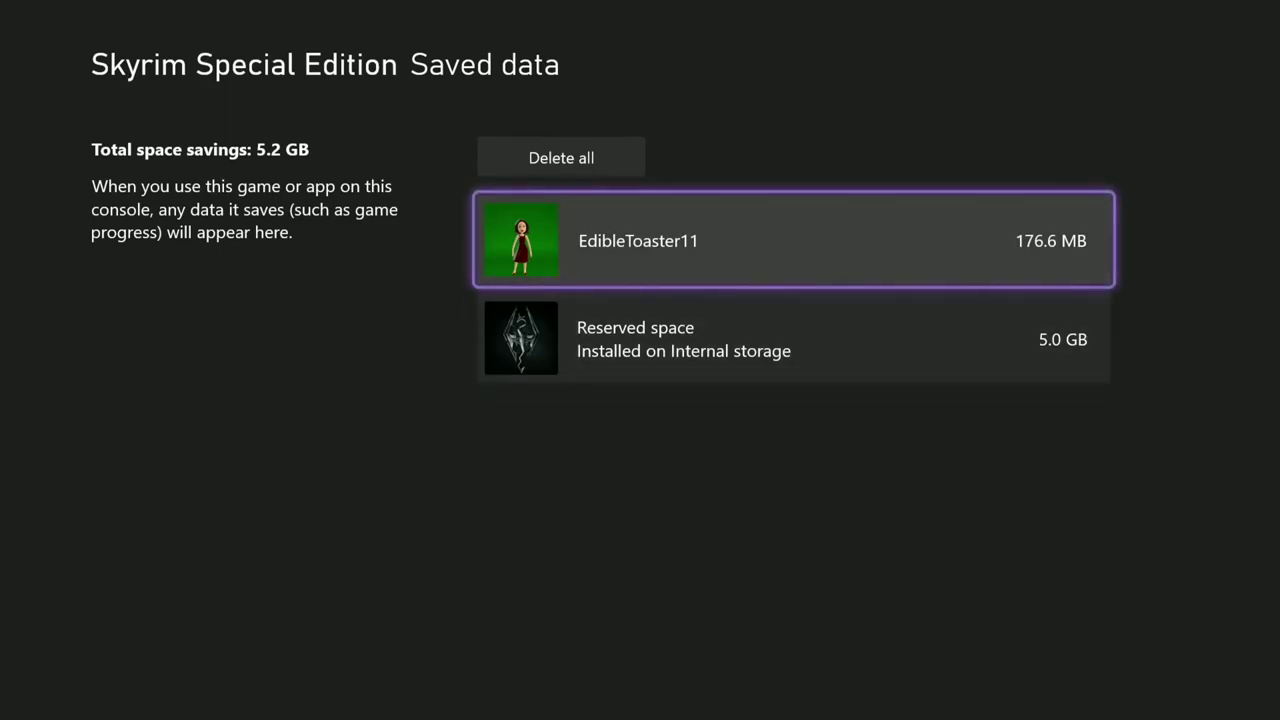